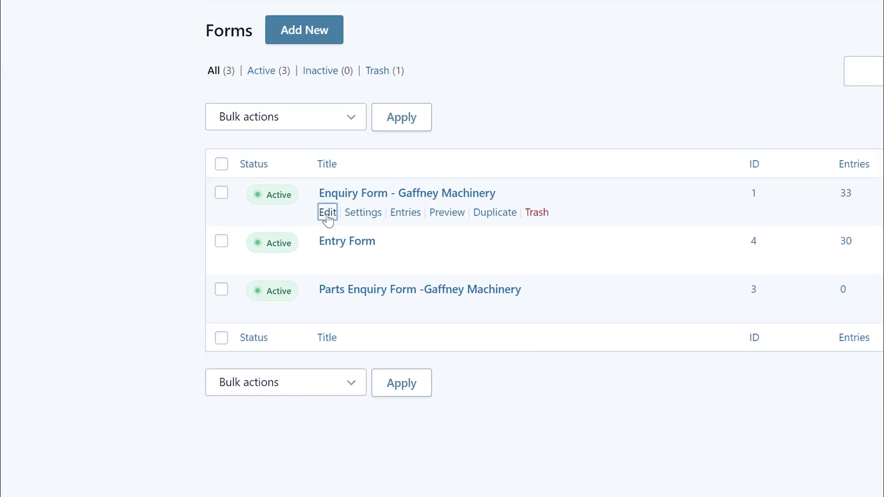
# Open the 'Enquiry Form - Gaffney Machinery' form and add a Radio Buttons field below the CAPTCHA.
pyautogui.click(328, 213)
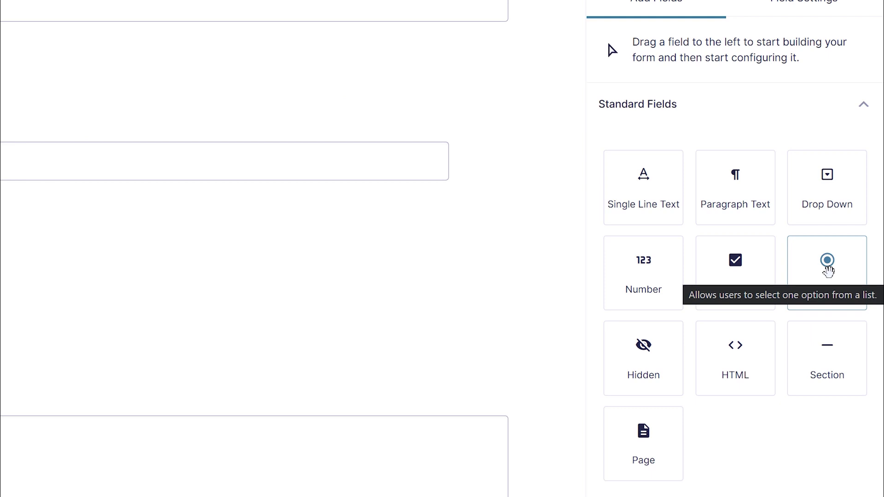
pyautogui.click(828, 271)
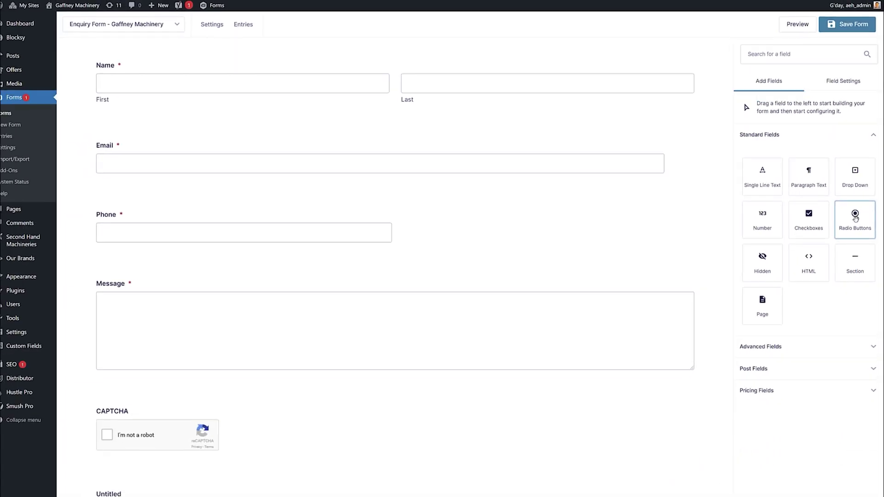
pyautogui.scroll(-3, 252, 351)
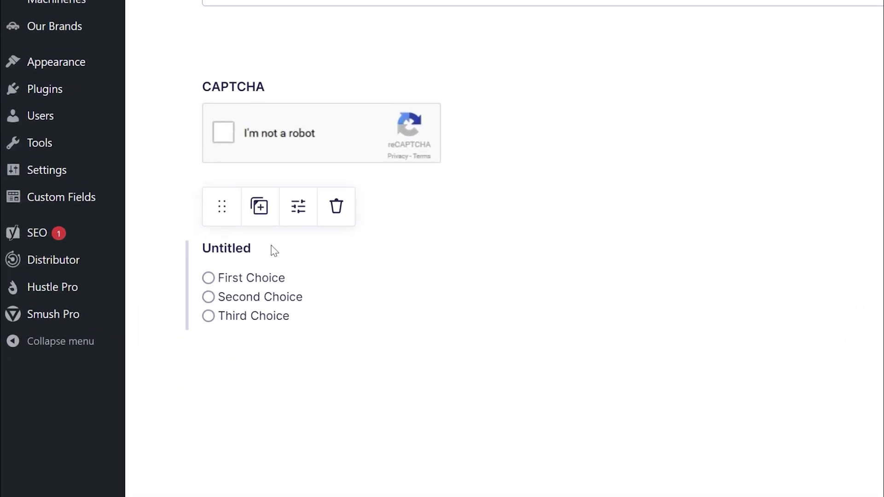
pyautogui.doubleClick(165, 373)
# Change the radio field's label from Untitled to 'Confirm you are real'.
pyautogui.click(282, 235)
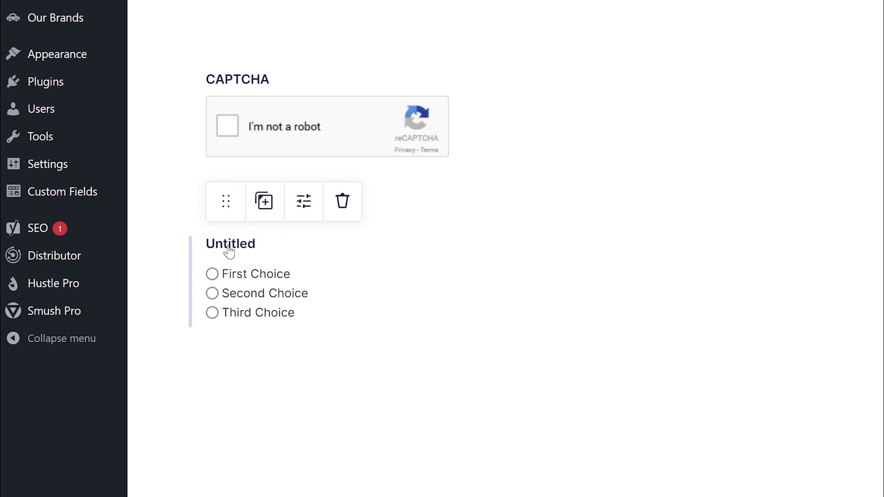
pyautogui.moveTo(652, 180); pyautogui.dragTo(590, 179)
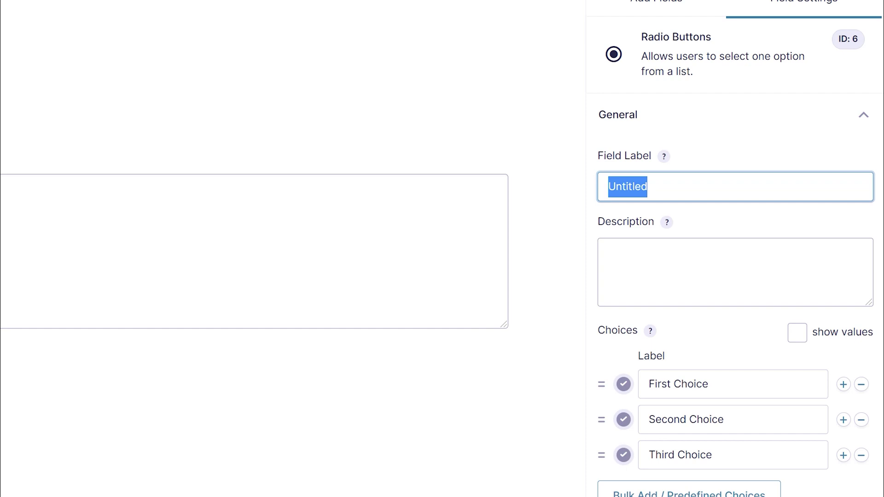
pyautogui.write('Confirm yo')
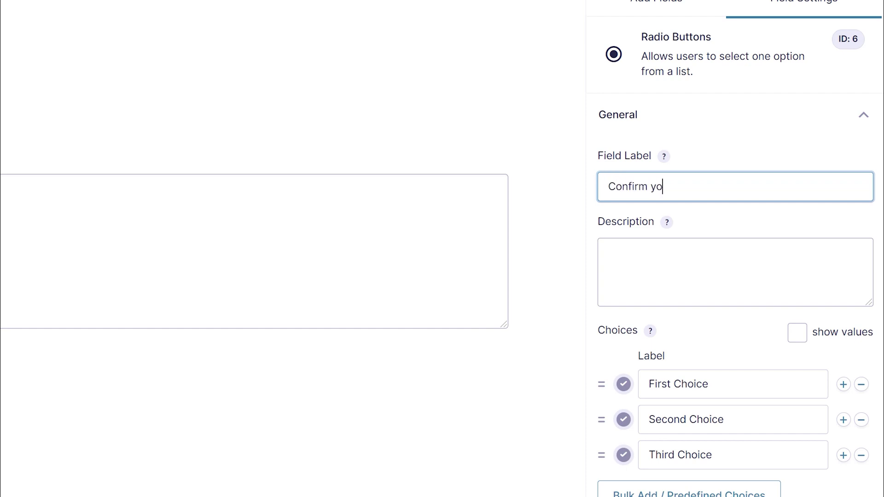
pyautogui.write('u are real')
# Set the field description to 'Select I'm a person and complete the Google Captcha to sent the form'.
pyautogui.click(666, 222)
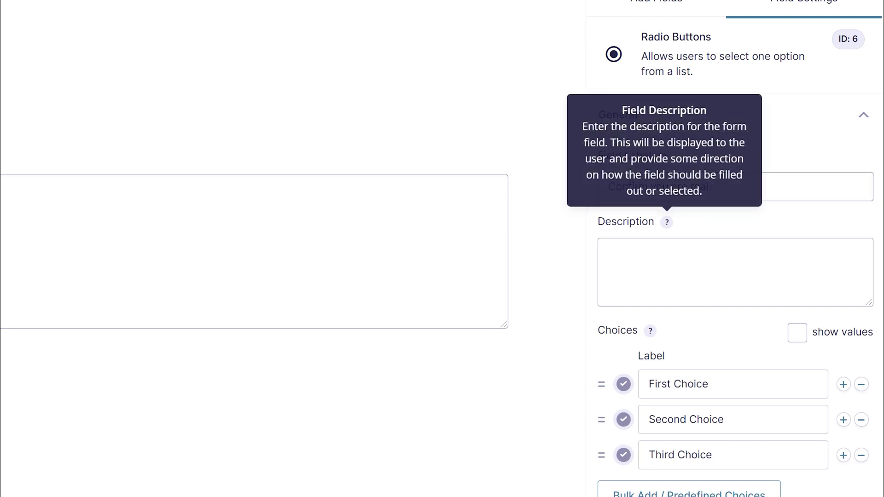
pyautogui.click(638, 266)
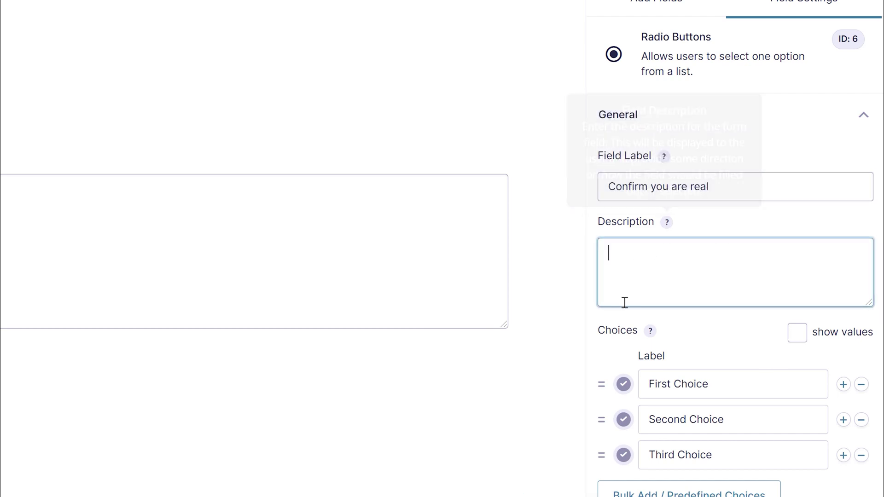
pyautogui.write("Select I'm a per")
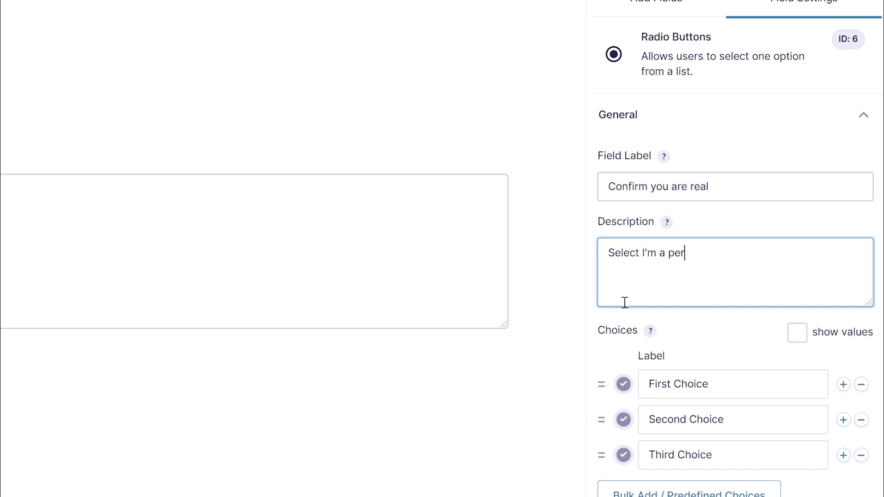
pyautogui.write('son and complete the Google')
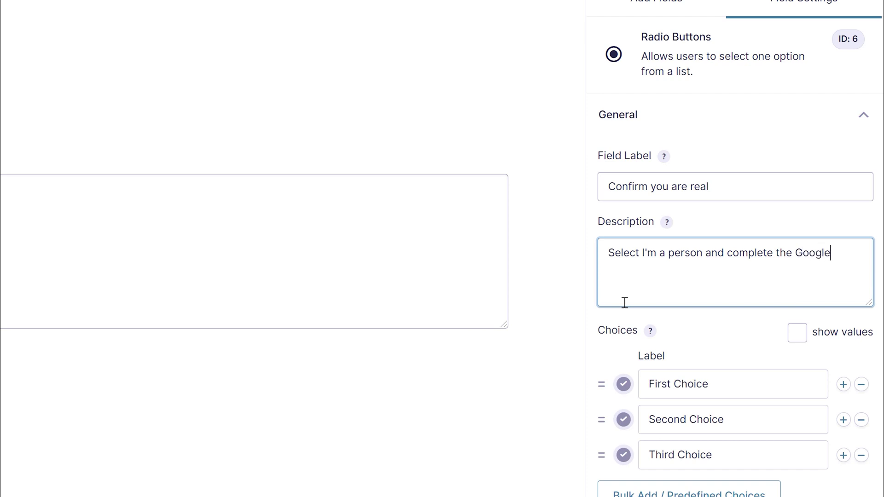
pyautogui.write(' Captcha to sent the ')
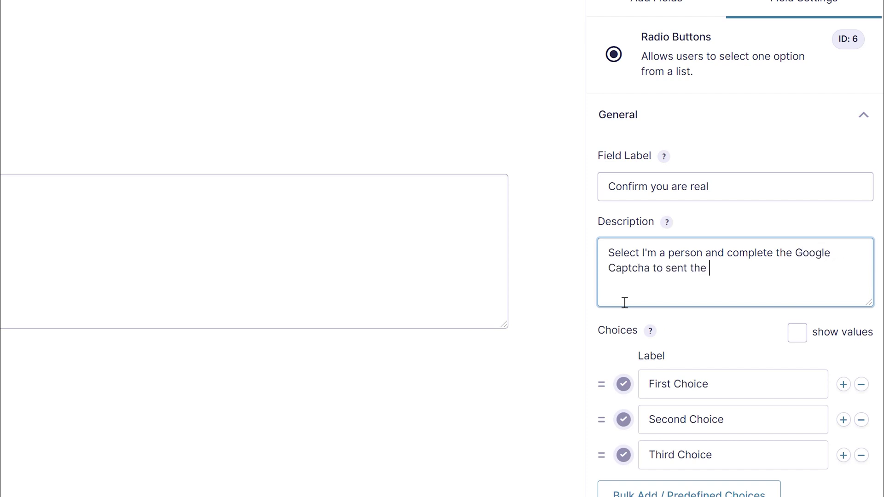
pyautogui.write('form')
pyautogui.write("'")
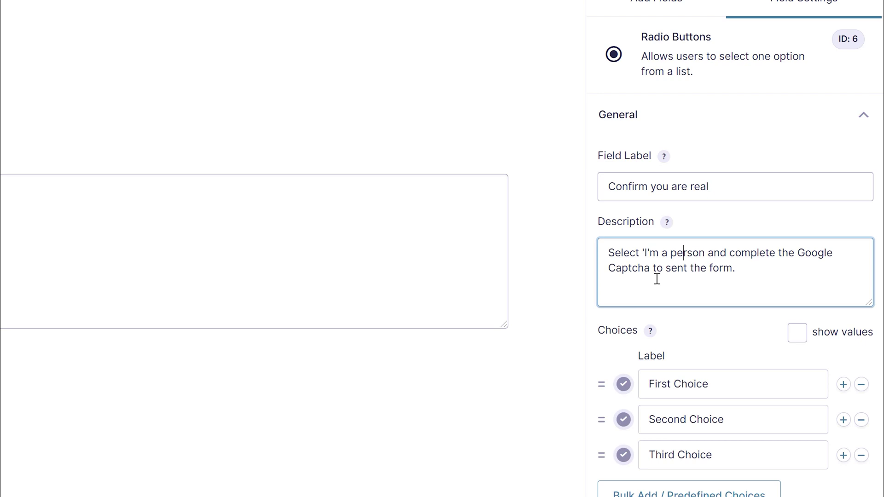
pyautogui.write("'")
# Rename the first two choices to 'I'm a spammer' and 'I'm a person', and delete the third choice.
pyautogui.scroll(-4, 657, 279)
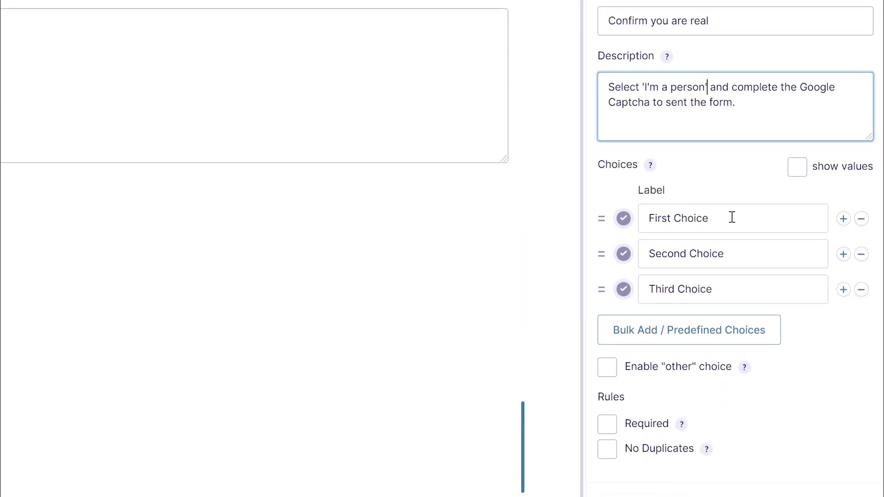
pyautogui.moveTo(732, 219); pyautogui.dragTo(617, 226)
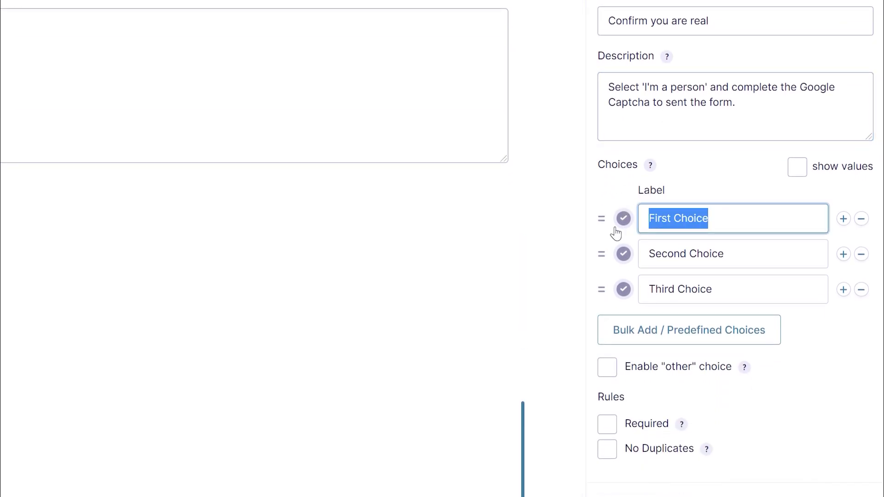
pyautogui.write('Im a spammer')
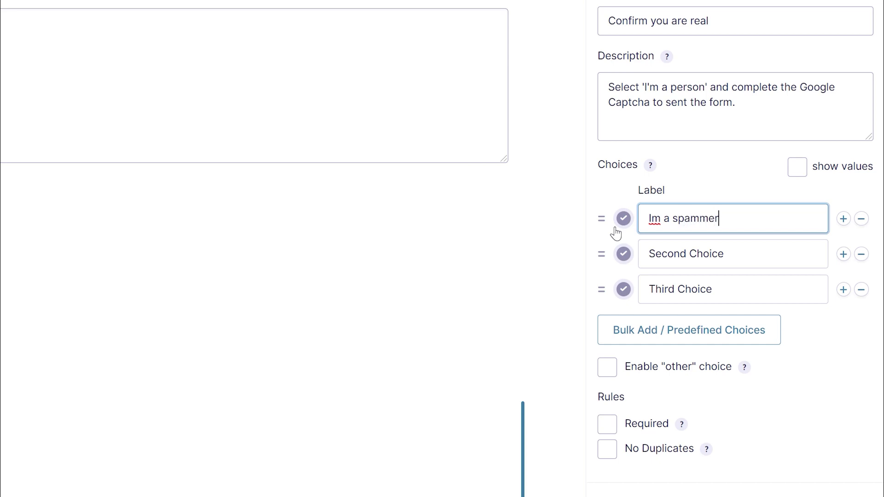
pyautogui.click(739, 262)
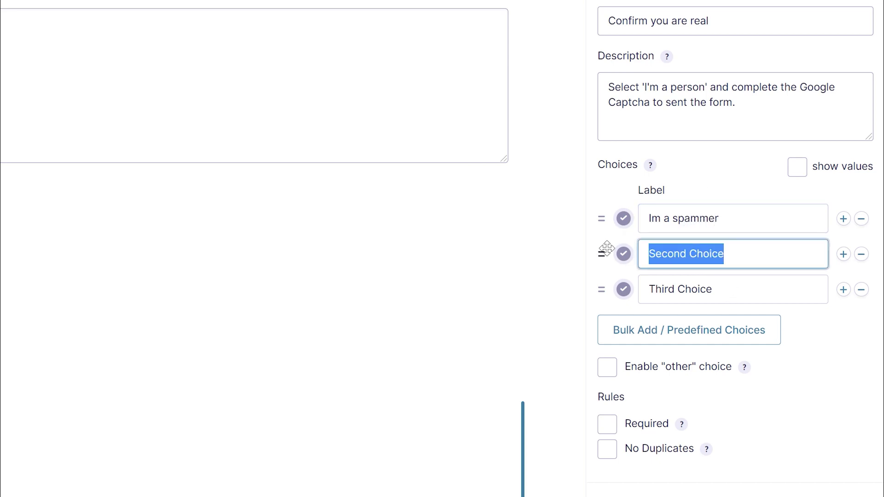
pyautogui.write("I'm a person")
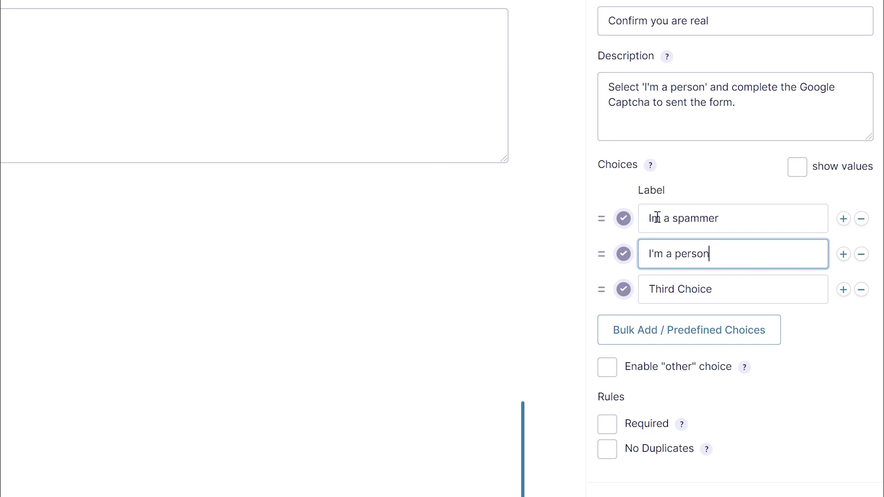
pyautogui.click(657, 218)
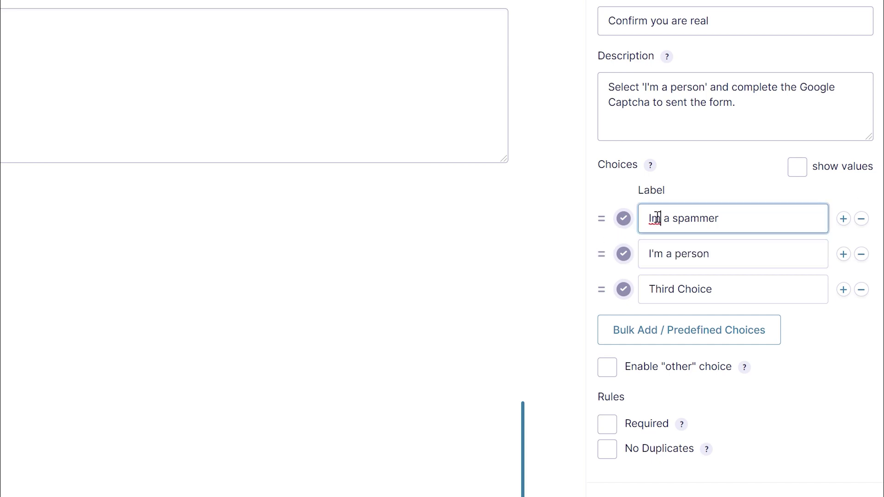
pyautogui.write("'")
pyautogui.click(861, 289)
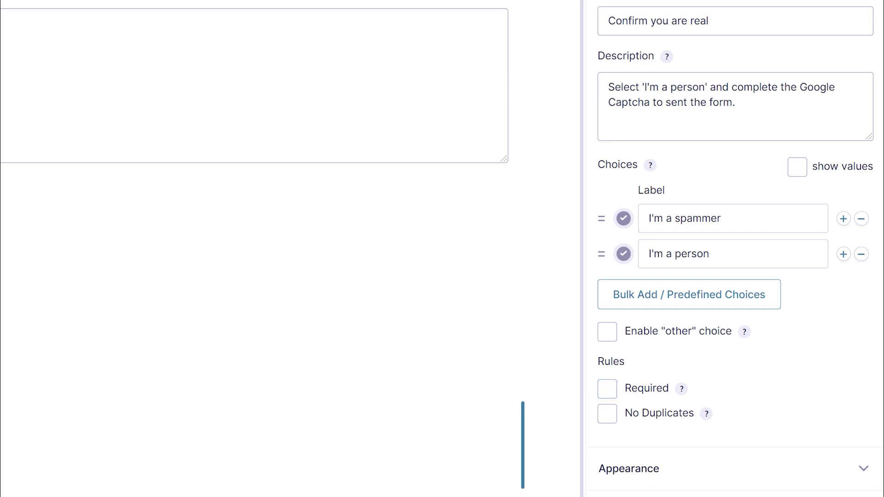
pyautogui.scroll(-4, 693, 336)
# Make 'Confirm you are real' required, move it above the CAPTCHA, and save the form.
pyautogui.click(607, 225)
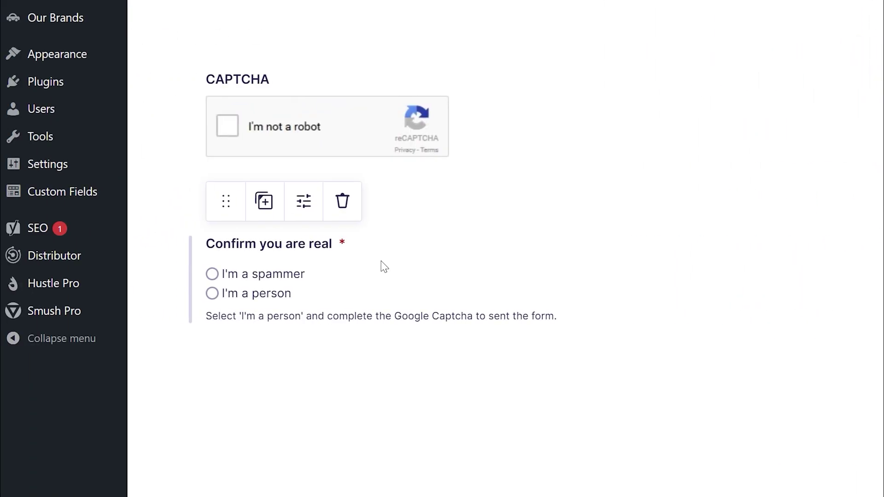
pyautogui.moveTo(225, 201); pyautogui.dragTo(224, 34)
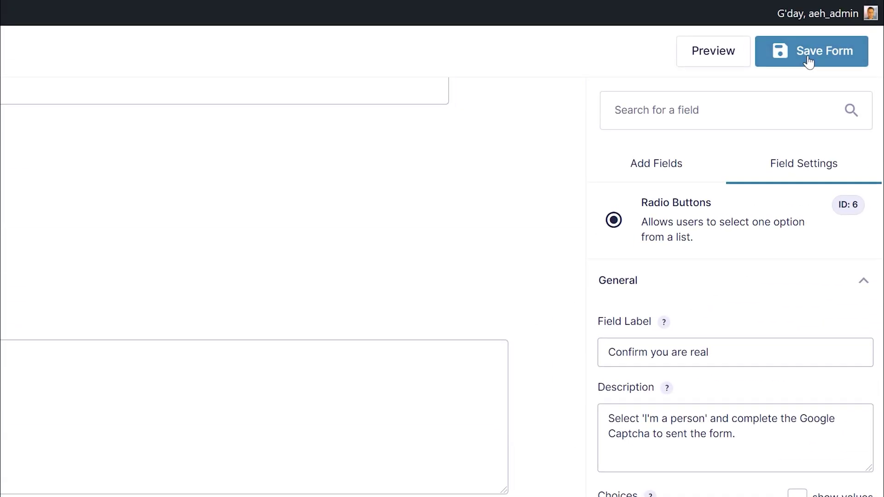
pyautogui.click(809, 61)
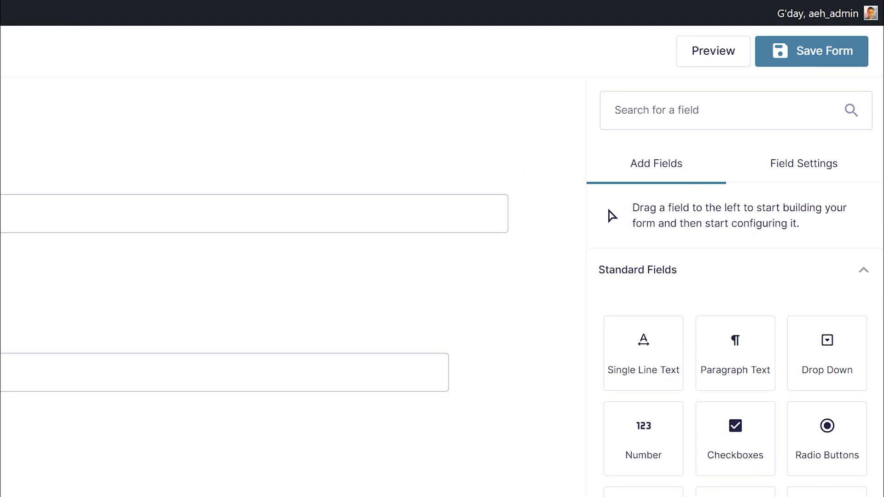
# In Form Settings, enable conditional logic for the form's Submit button.
pyautogui.moveTo(435, 51)
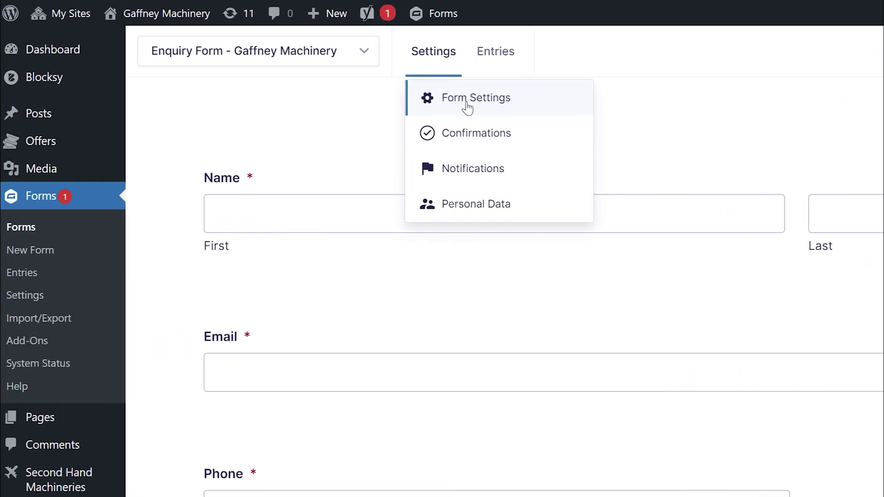
pyautogui.click(468, 105)
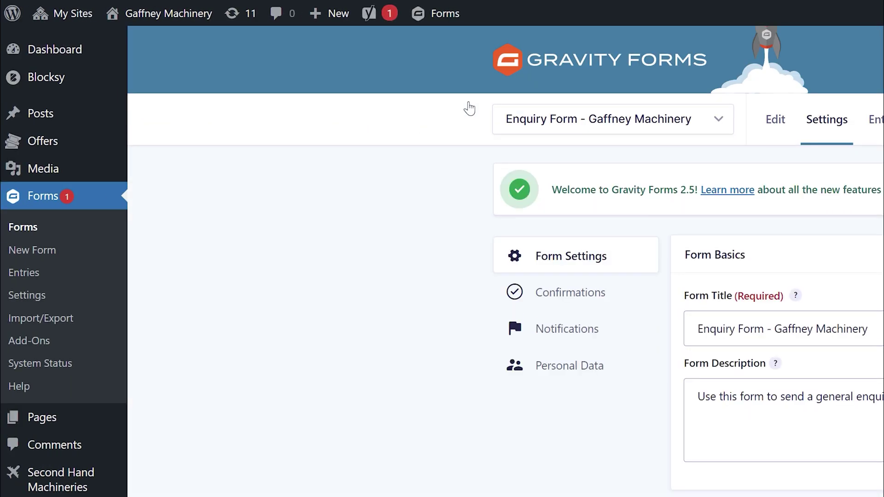
pyautogui.scroll(-8, 570, 317)
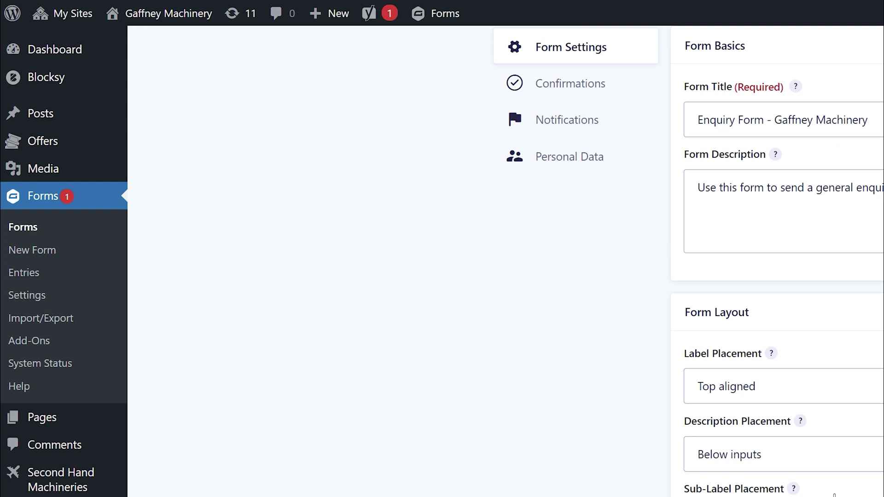
pyautogui.scroll(-9, 810, 442)
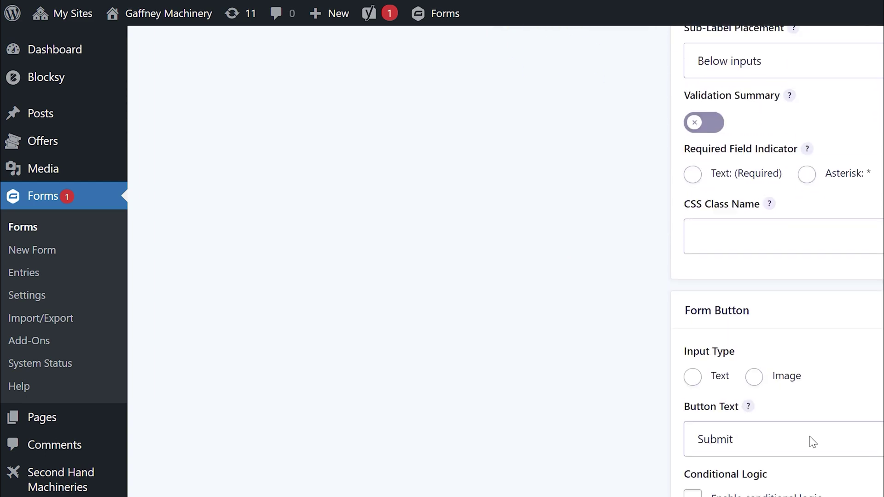
pyautogui.scroll(-4, 810, 443)
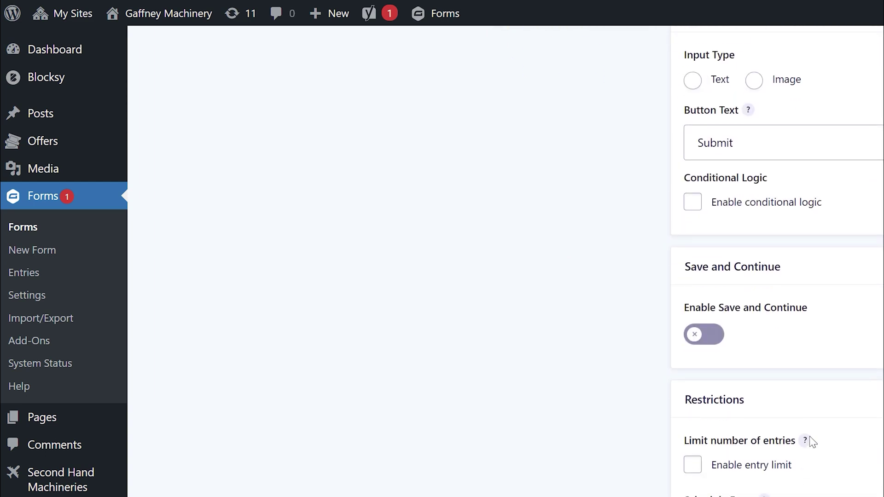
pyautogui.scroll(12, 810, 442)
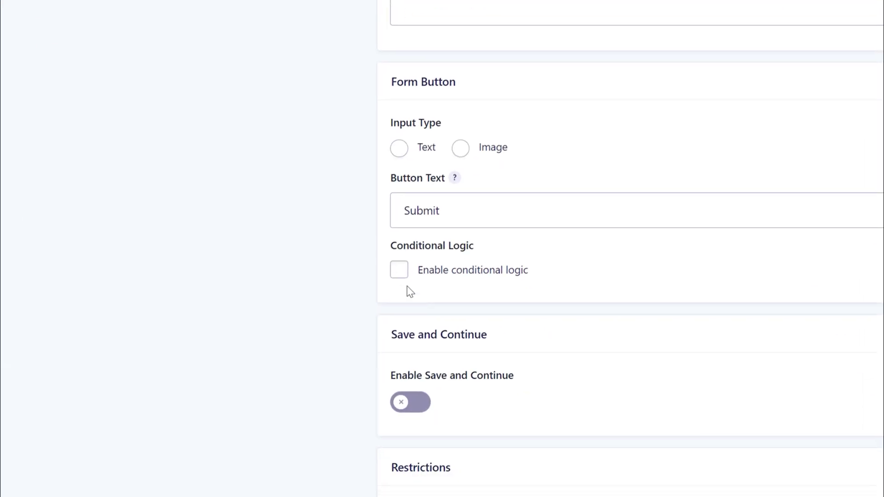
pyautogui.click(399, 270)
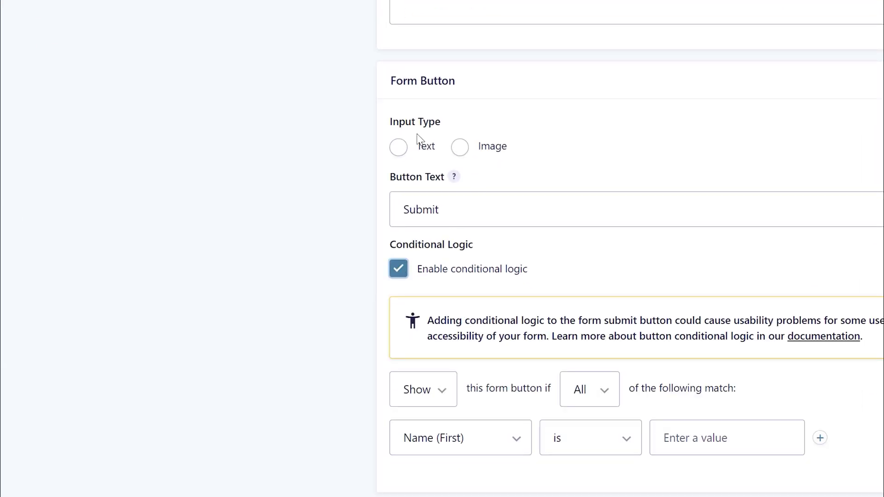
pyautogui.scroll(-5, 598, 144)
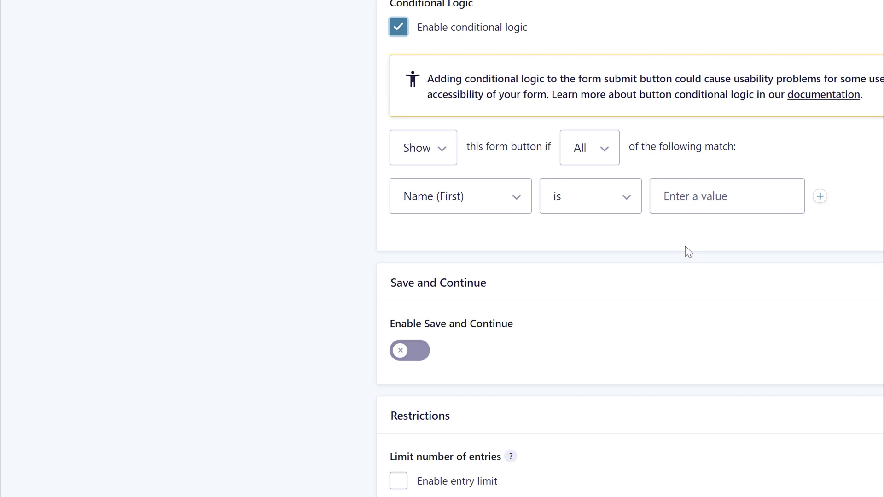
# Set the Submit button rule to show only if 'Confirm you are real' is 'I'm a person'.
pyautogui.click(421, 201)
pyautogui.click(445, 300)
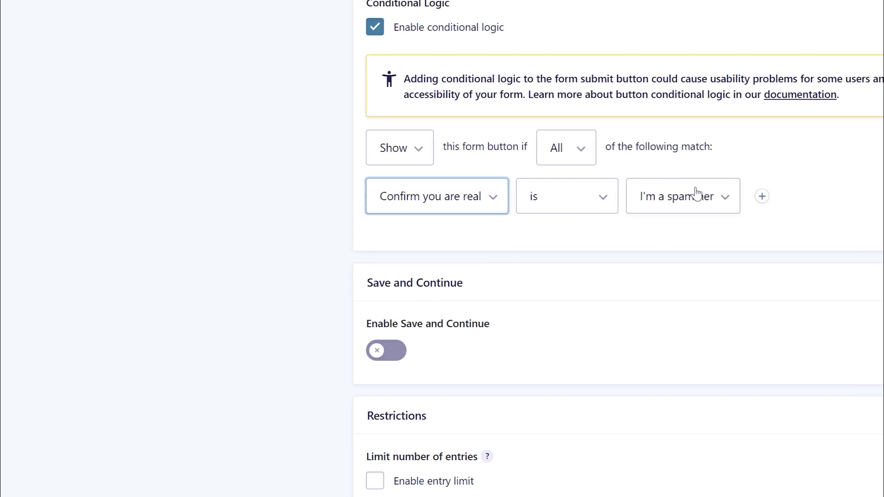
pyautogui.click(681, 201)
pyautogui.click(683, 239)
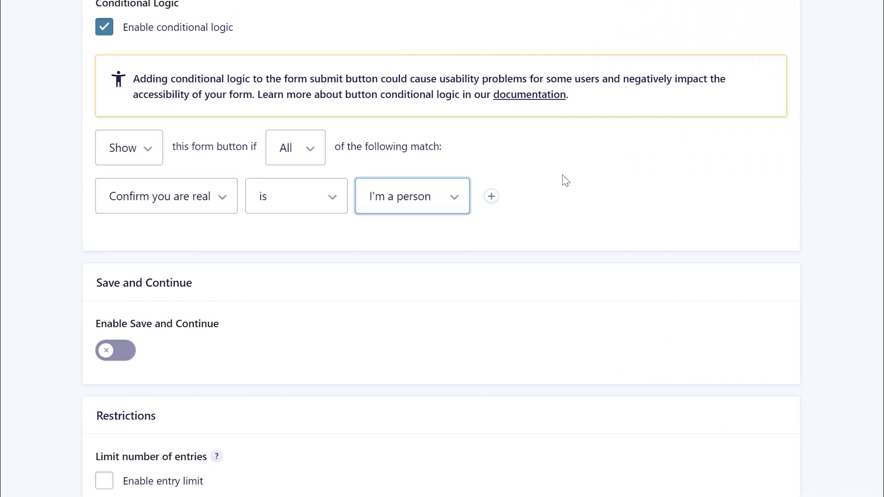
pyautogui.scroll(-10, 566, 180)
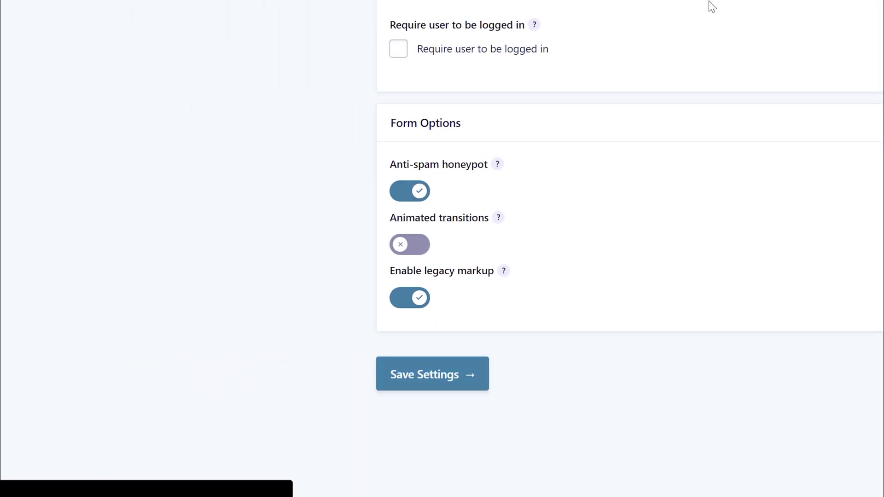
pyautogui.scroll(10, 708, 1)
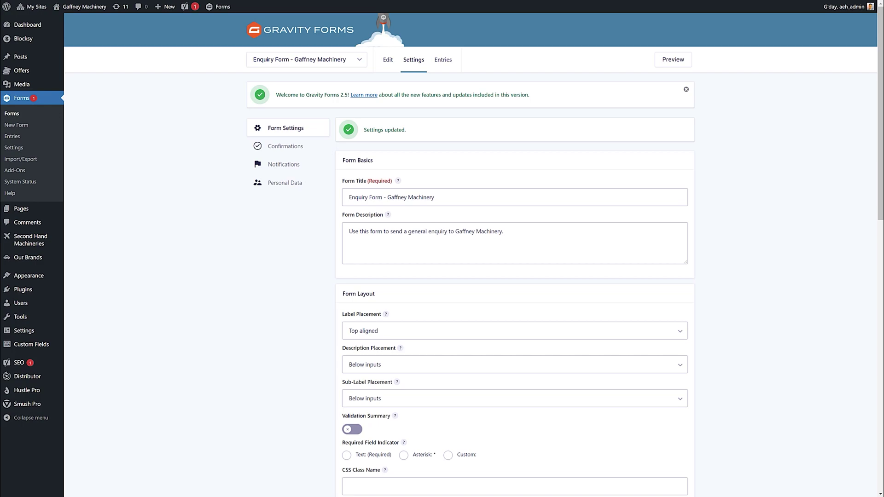
# On the live Contact Us page, toggle I'm a person and I'm a spammer to confirm Submit appears and hides.
pyautogui.moveTo(84, 6)
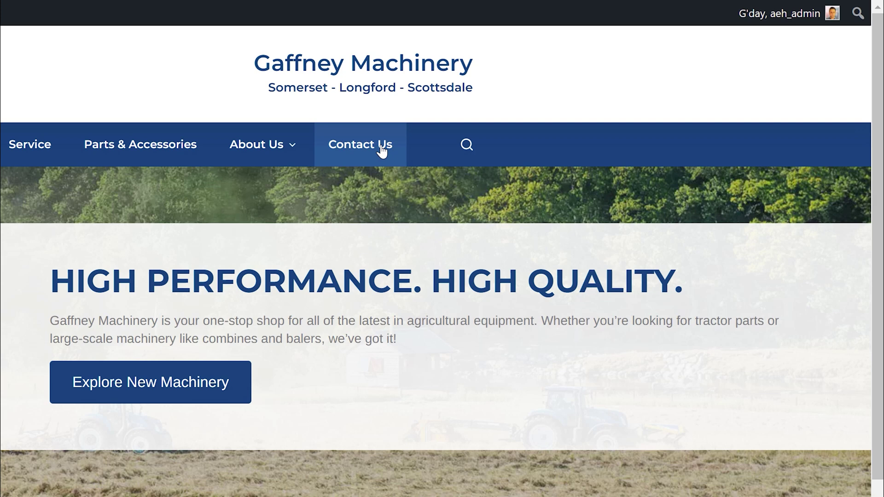
pyautogui.click(381, 150)
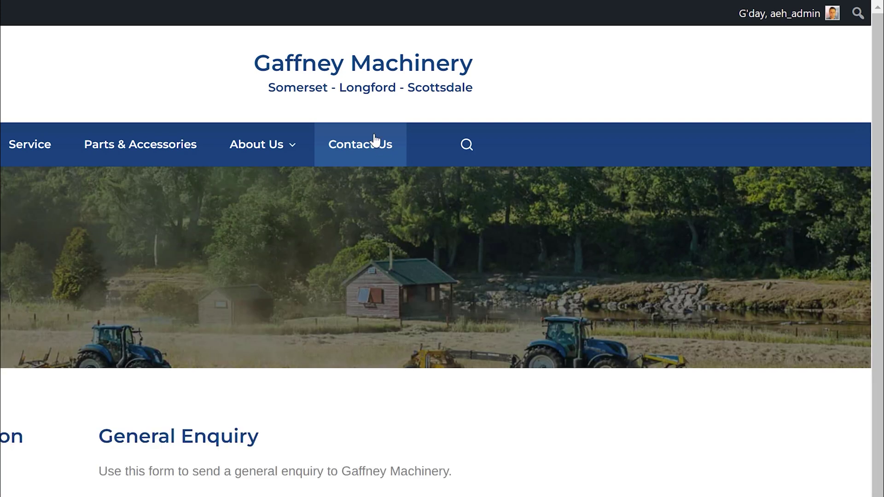
pyautogui.scroll(-5, 375, 184)
pyautogui.scroll(-5, 369, 276)
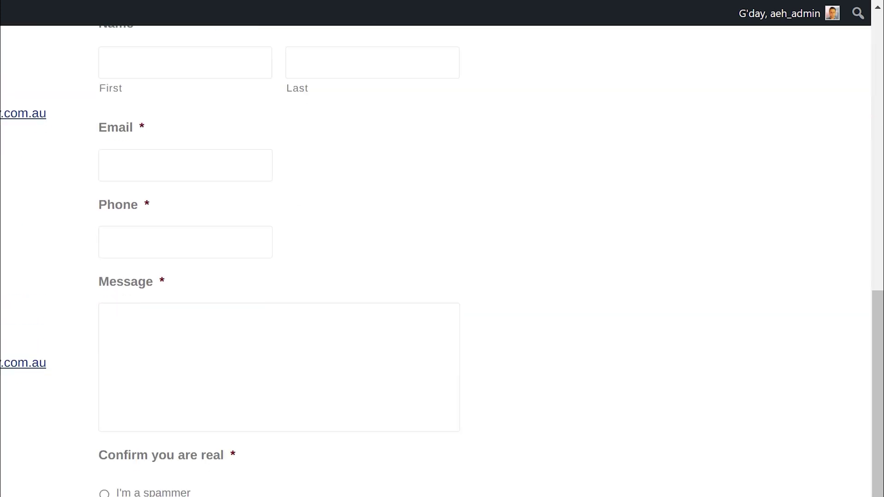
pyautogui.click(398, 188)
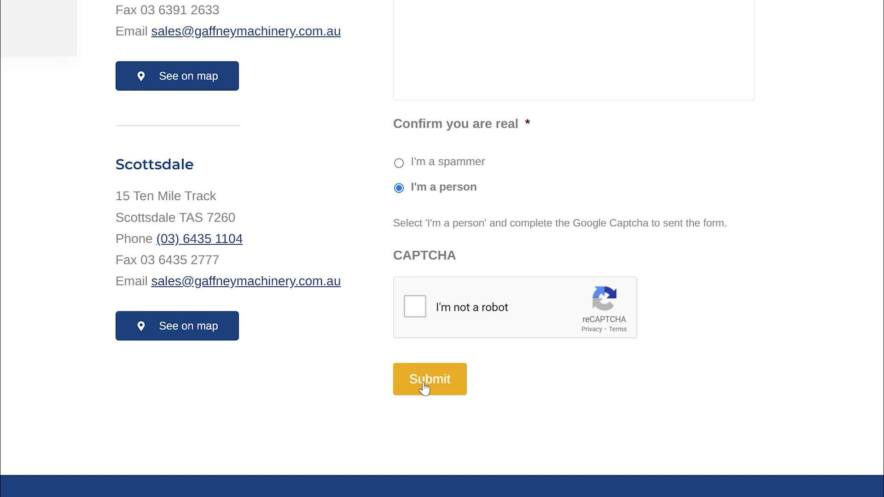
pyautogui.click(398, 163)
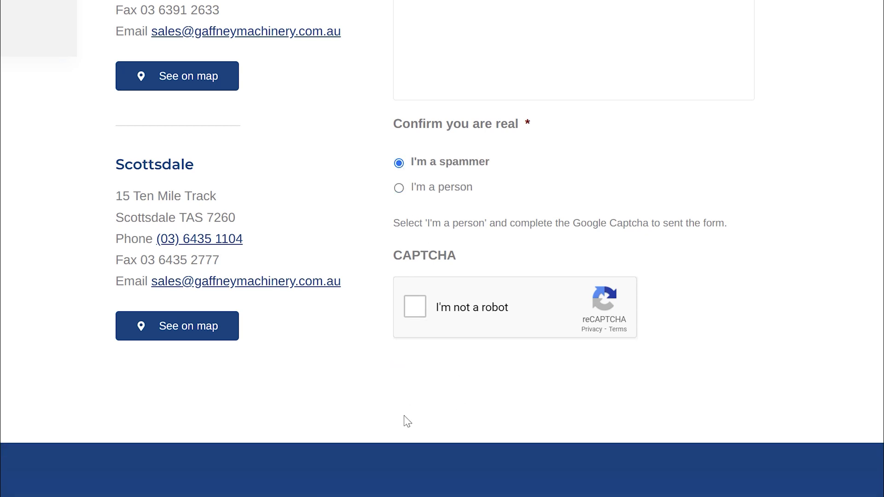
pyautogui.click(399, 188)
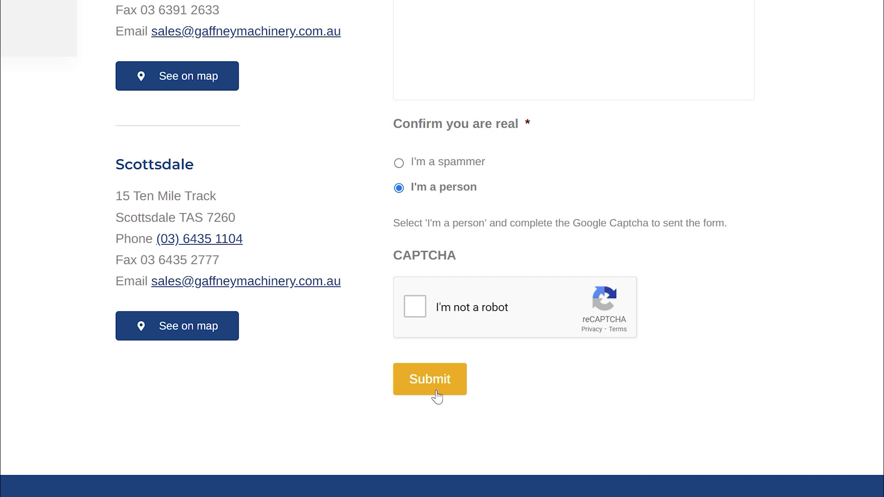